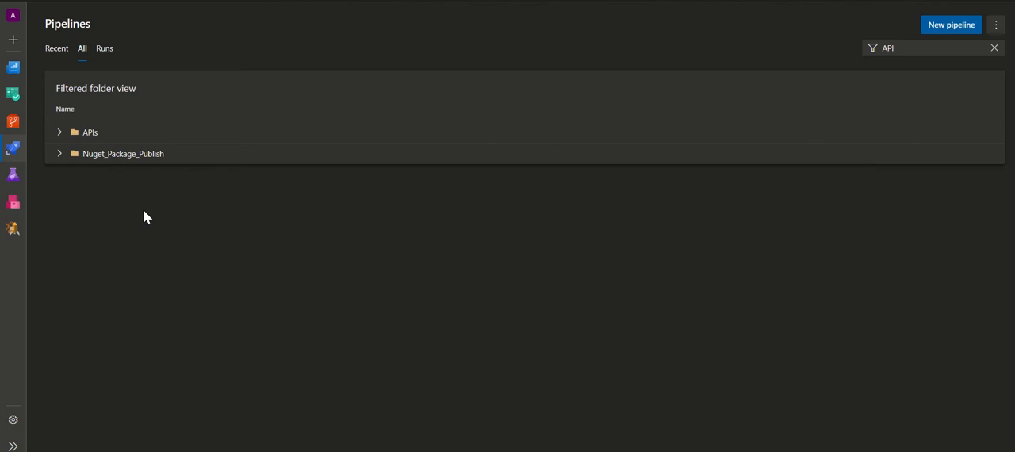
Start a new pipeline from Azure Repos Git with the ASP.NET Core (.NET Framework) template and open the save options for its YAML
mouse_move(10, 152)
left_click(951, 28)
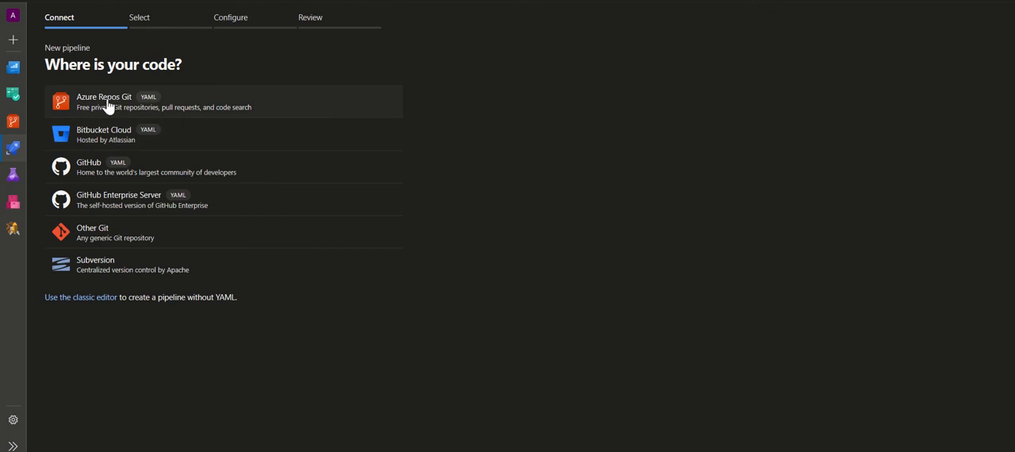
left_click(218, 100)
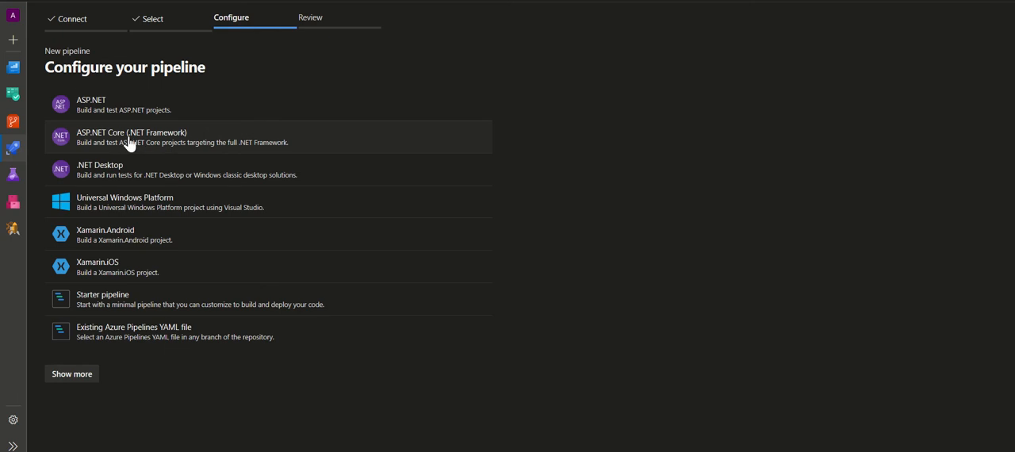
left_click(180, 149)
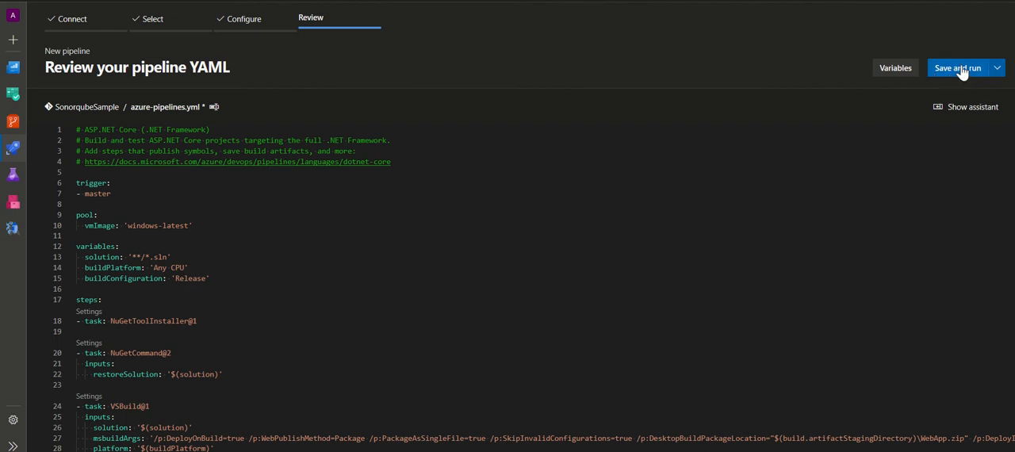
left_click(996, 72)
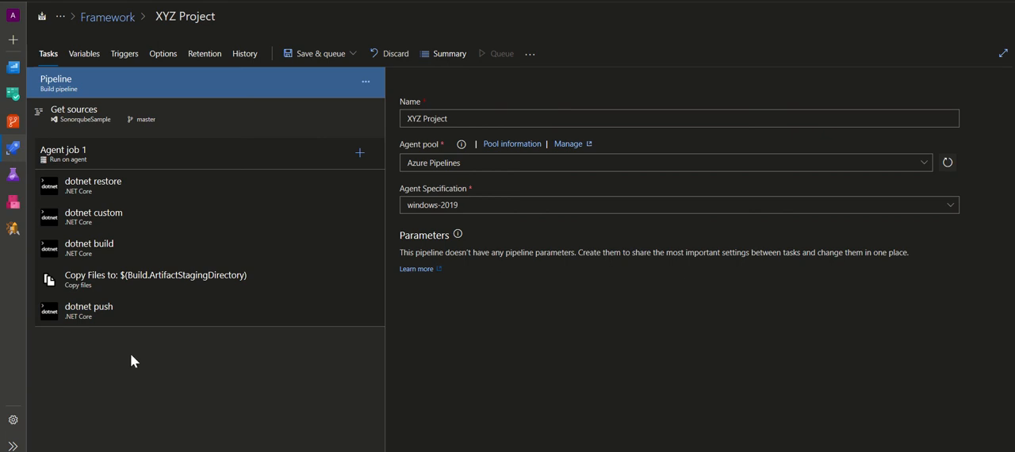
Review the pipeline's Get sources settings and move the sticky note off the Team project field
left_click(182, 279)
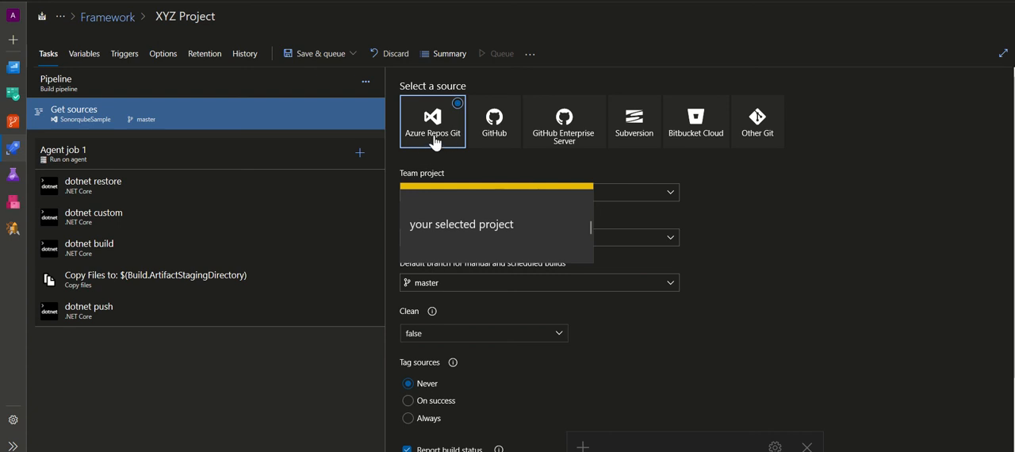
left_click(514, 196)
left_click_drag(512, 194, 469, 147)
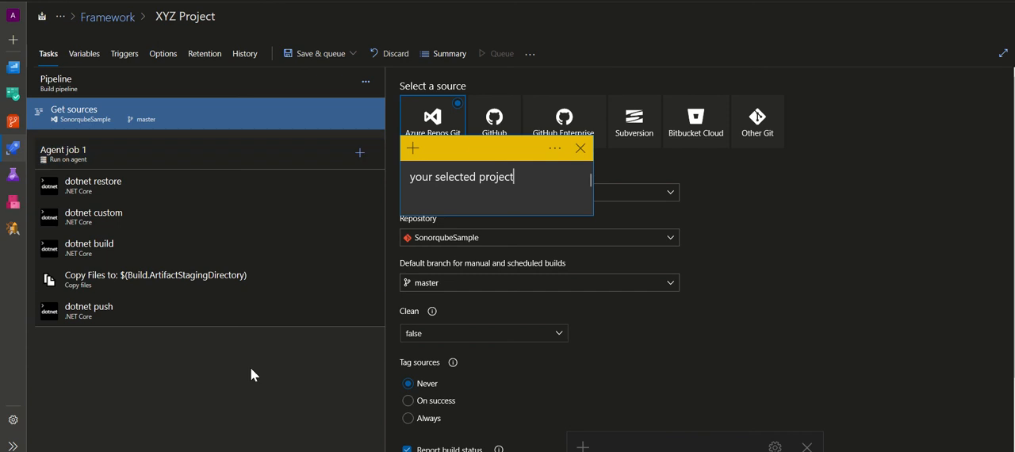
Review the build pipeline's agent pool and the available agent specifications
left_click(55, 79)
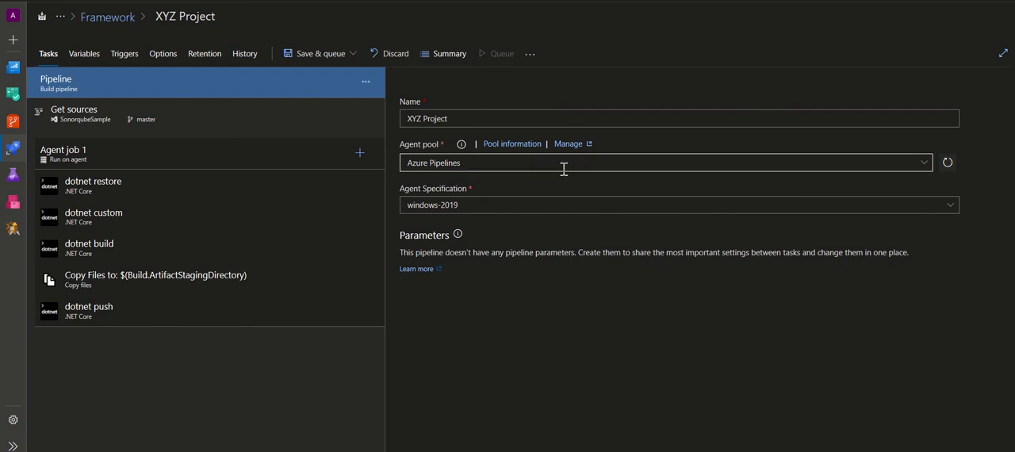
left_click(923, 164)
left_click(923, 163)
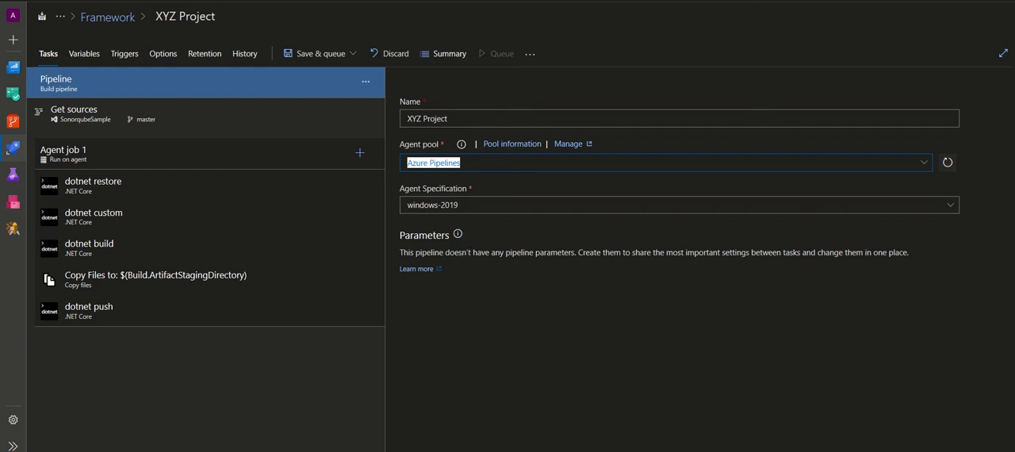
key("Tab")
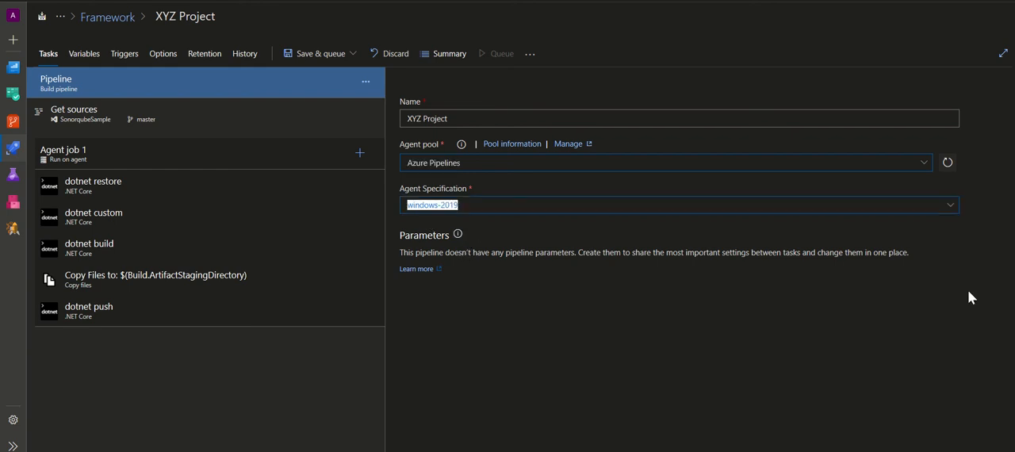
left_click(950, 207)
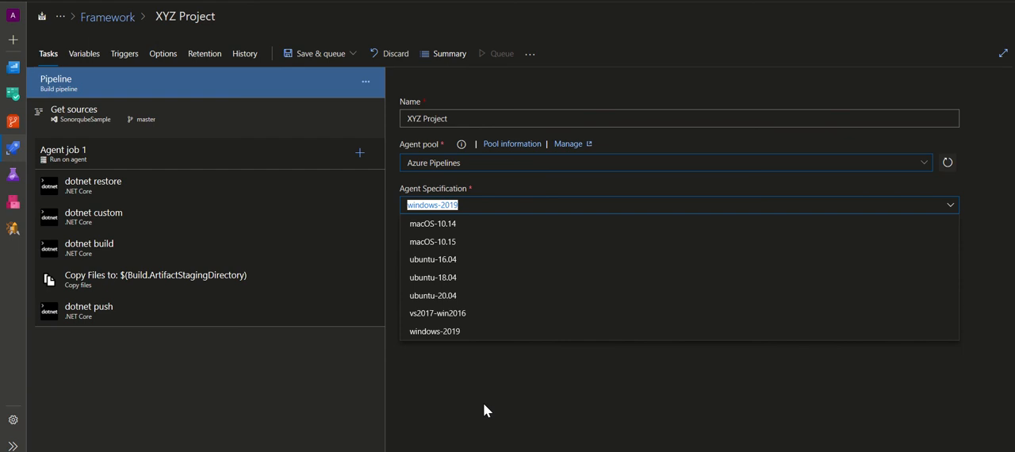
left_click(555, 410)
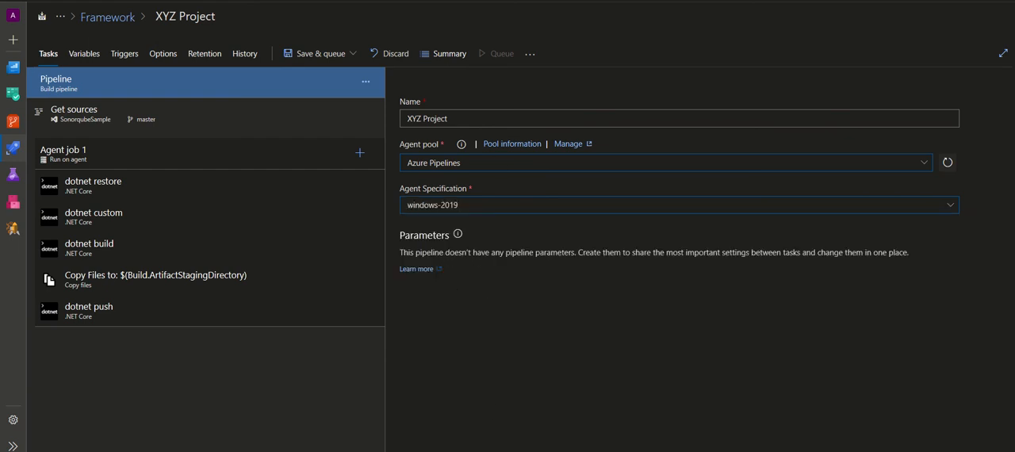
Examine the Agent job 1 settings, from agent selection and execution plan to dependencies and additional options
left_click(79, 155)
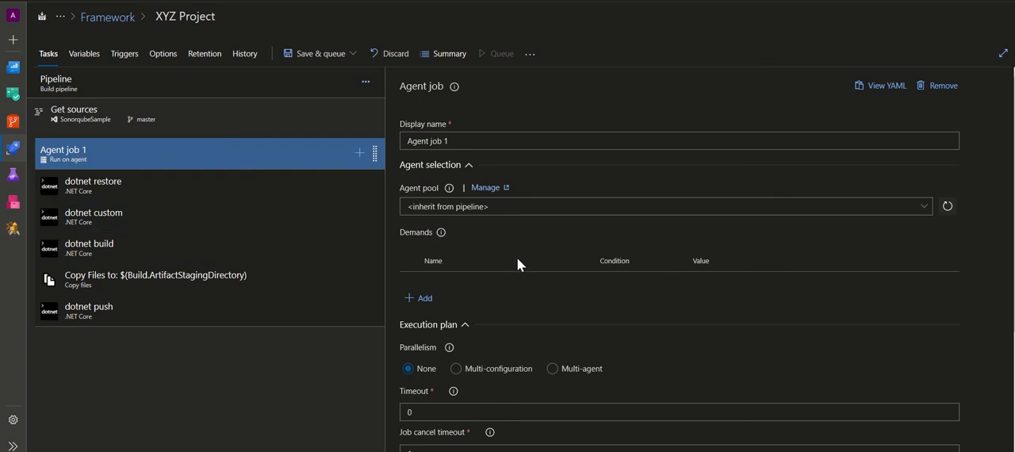
left_click(510, 143)
scroll(706, 262, "down", 1)
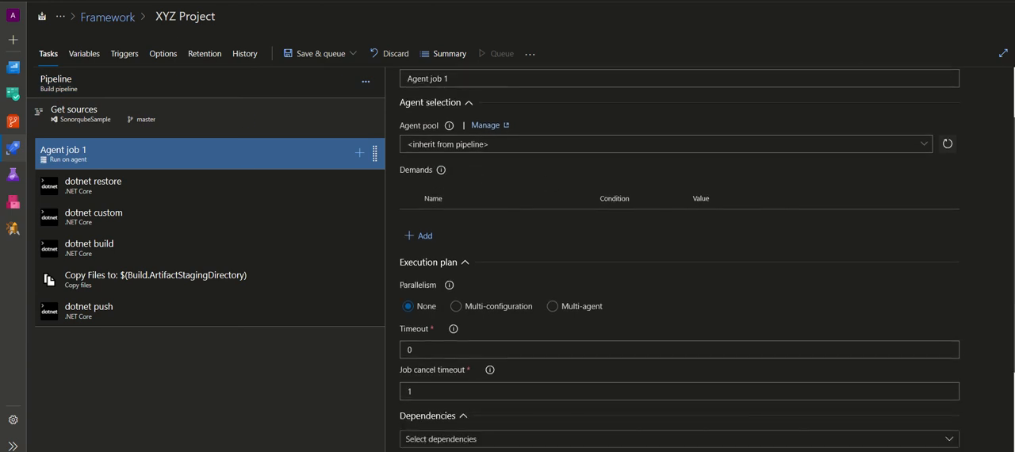
scroll(706, 262, "down", 1)
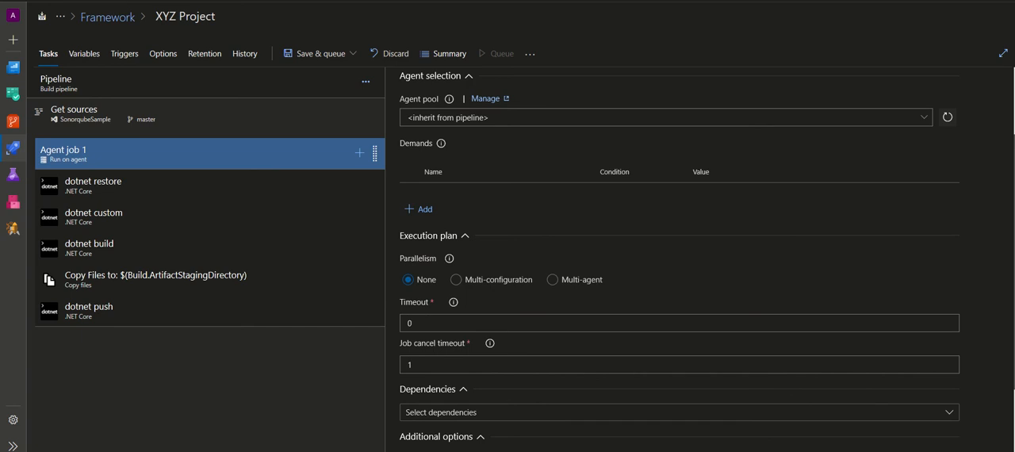
scroll(420, 269, "down", 1)
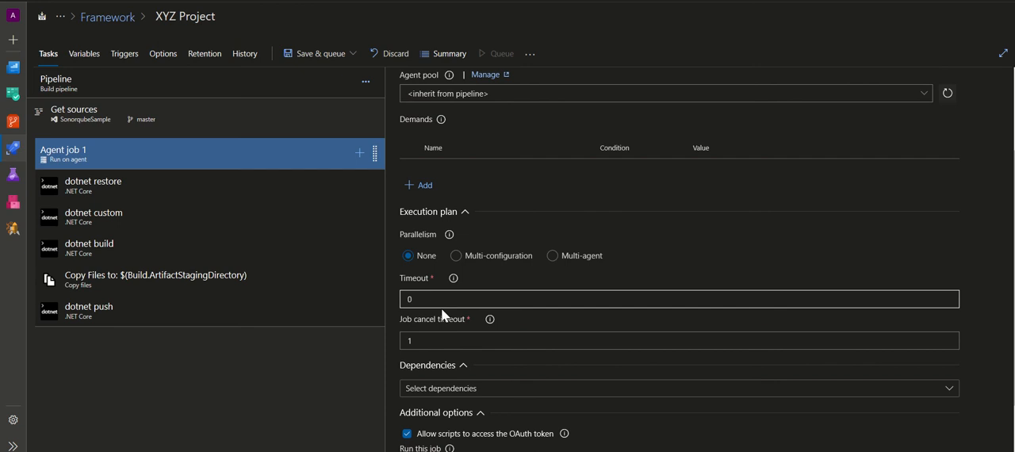
mouse_move(453, 281)
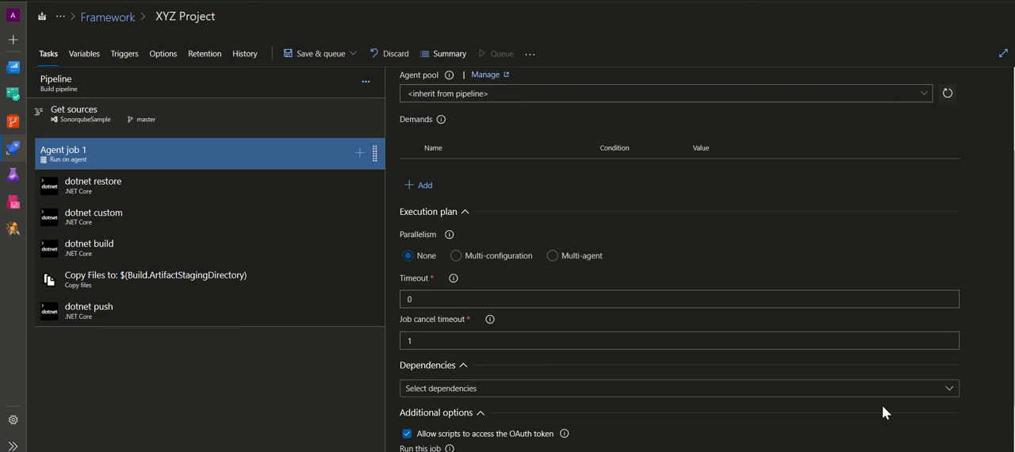
scroll(486, 199, "down", 1)
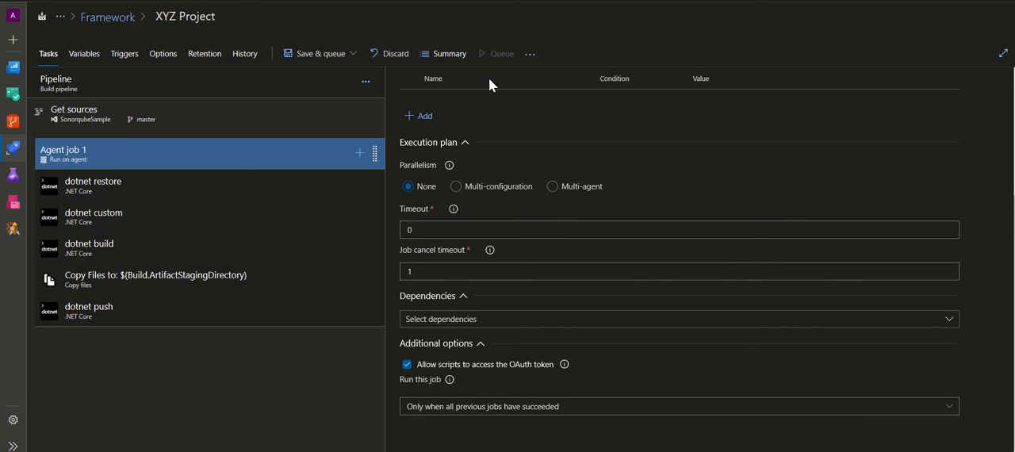
Examine the dotnet restore task's available commands, project path, and feeds and authentication settings
left_click(119, 187)
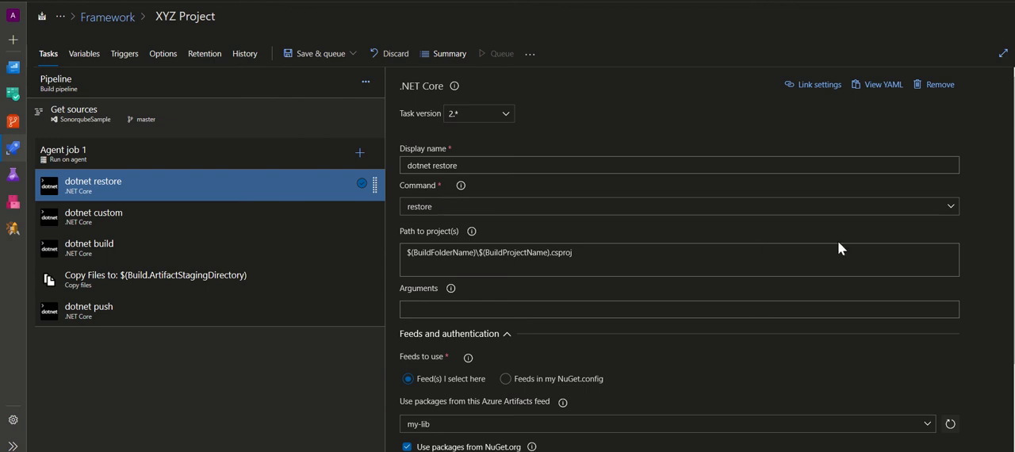
left_click(951, 209)
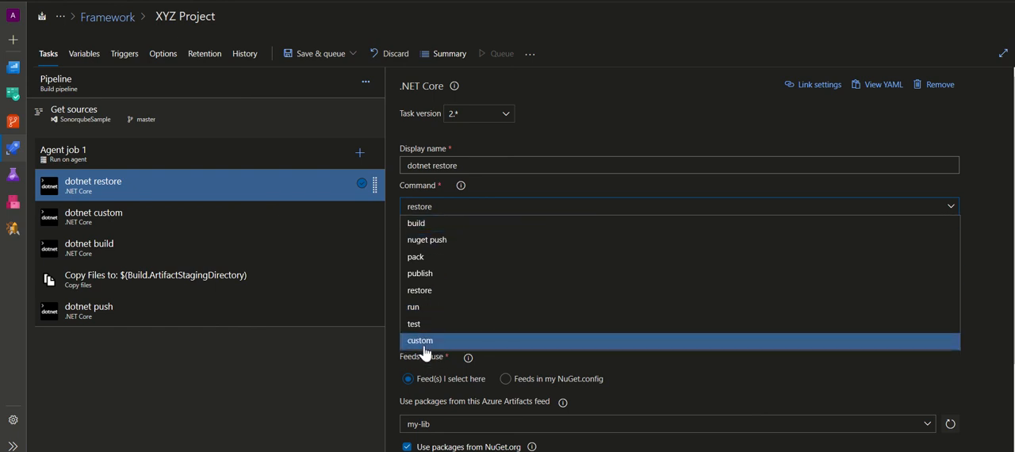
left_click(985, 180)
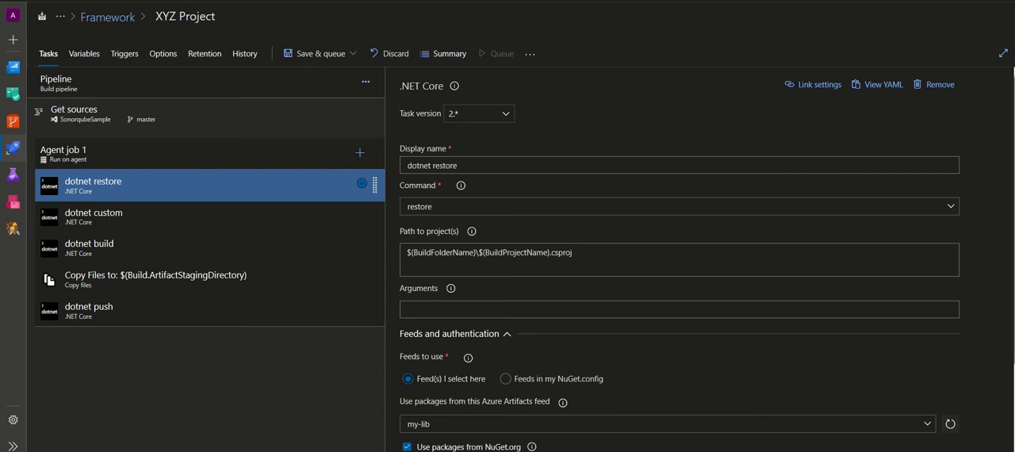
scroll(542, 342, "down", 1)
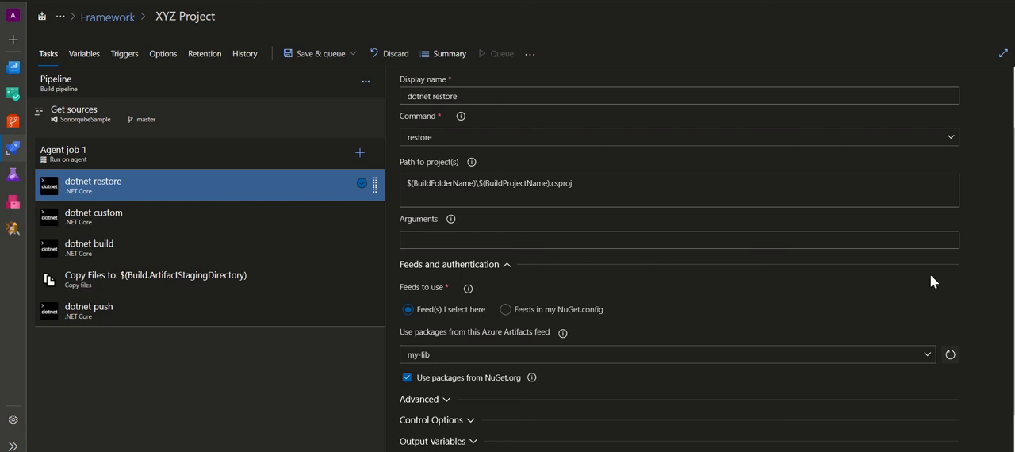
Review the dotnet custom task's arguments, and the dotnet build task's project path help and advanced settings
left_click(182, 215)
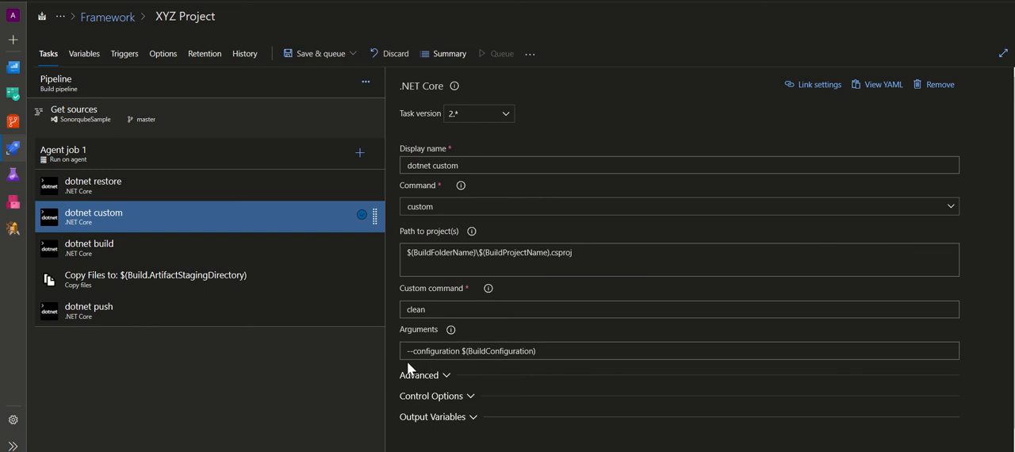
left_click(430, 354)
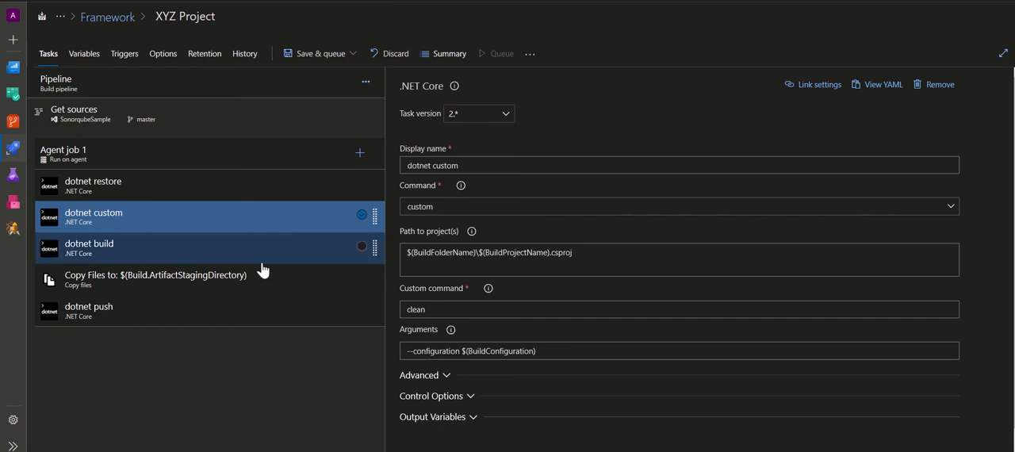
left_click(198, 248)
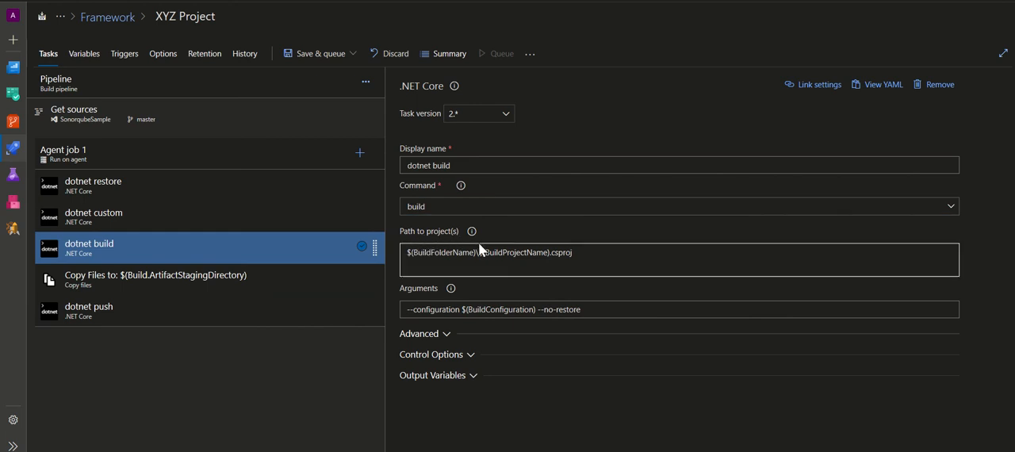
mouse_move(472, 234)
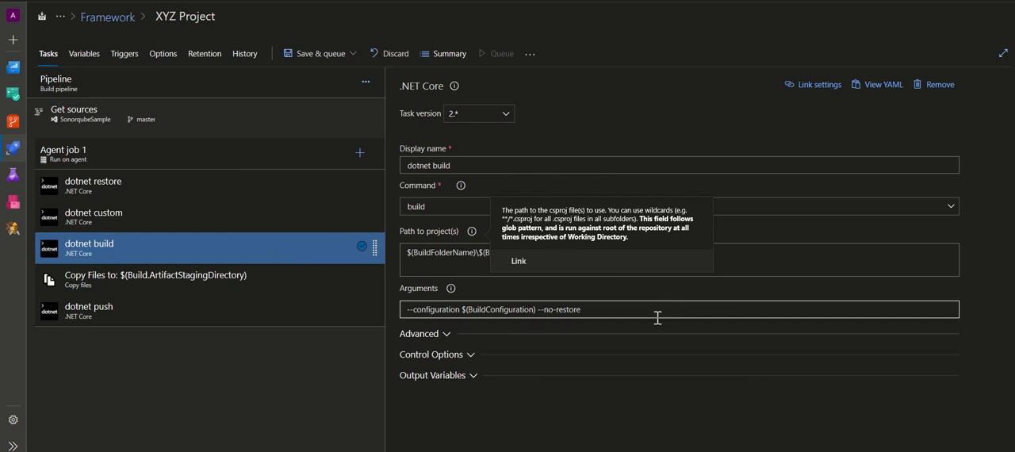
left_click(796, 230)
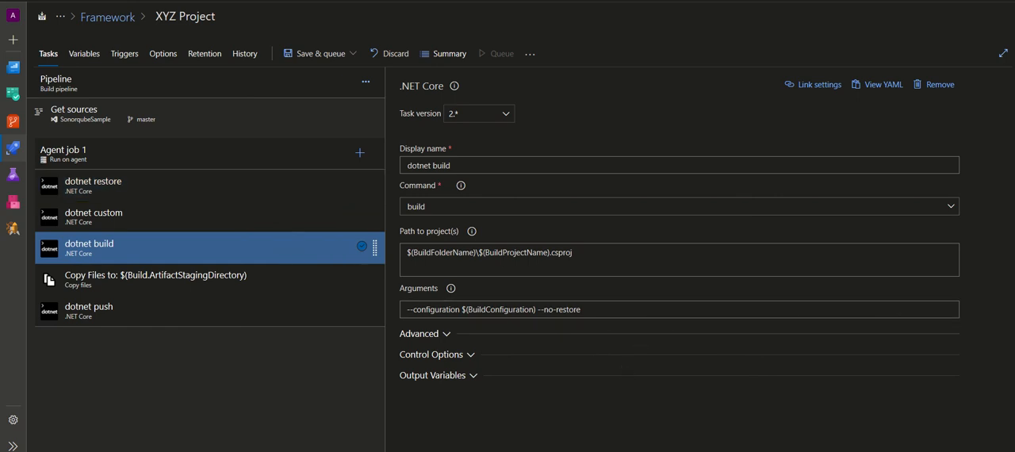
left_click(547, 334)
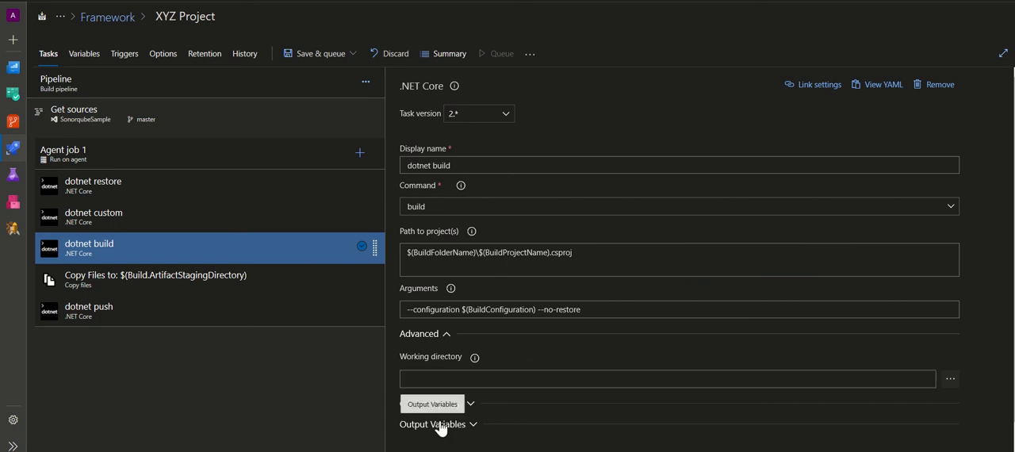
Examine the Copy Files task's source folder help and its Contents pattern for the NuGet package files
left_click(182, 278)
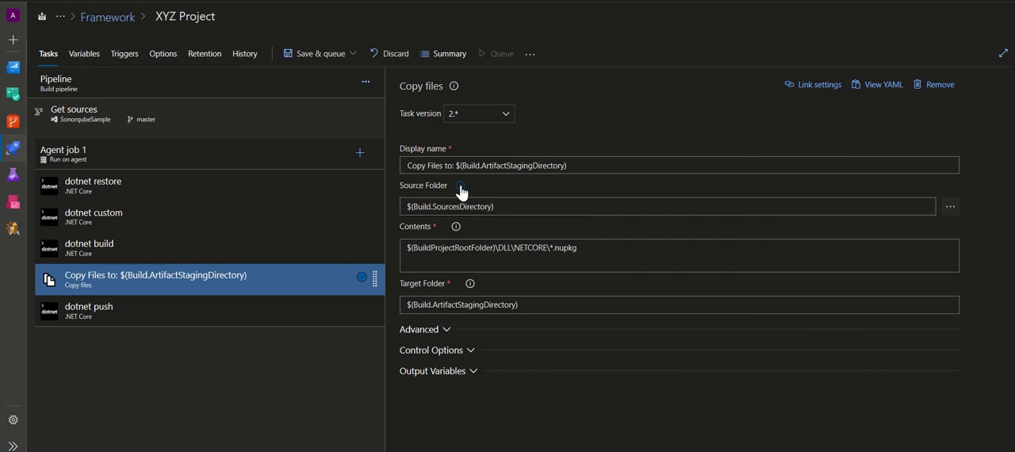
mouse_move(461, 191)
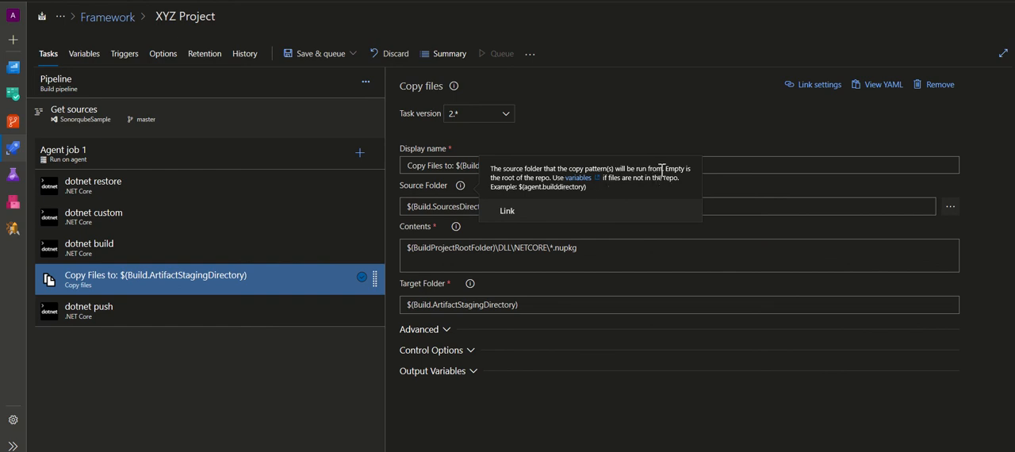
left_click_drag(660, 168, 492, 170)
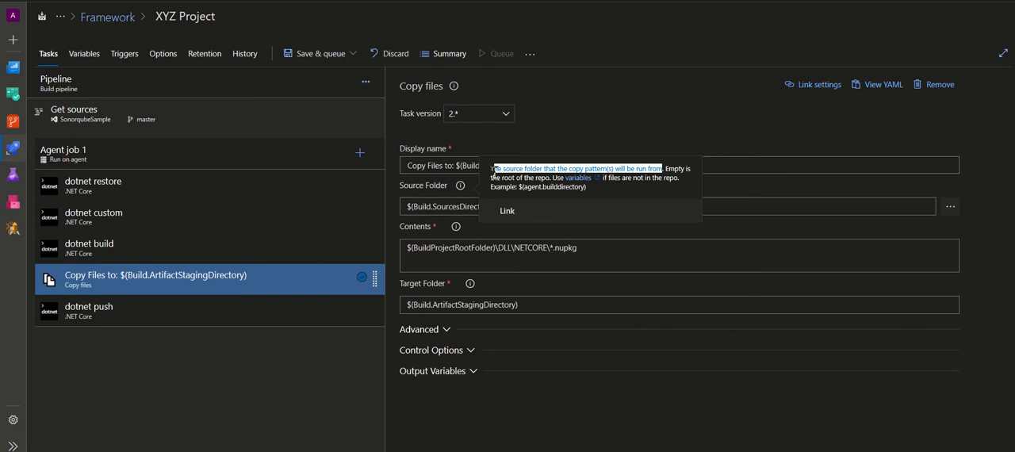
left_click(618, 258)
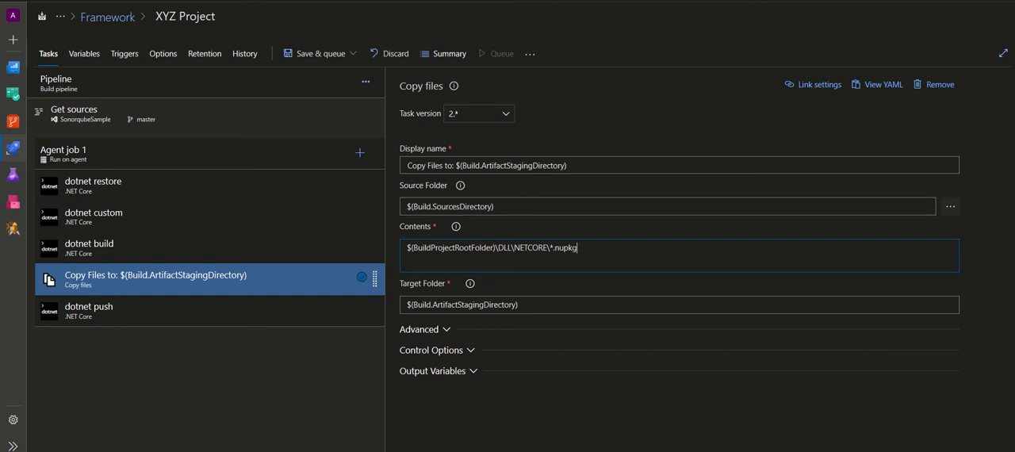
left_click(205, 83)
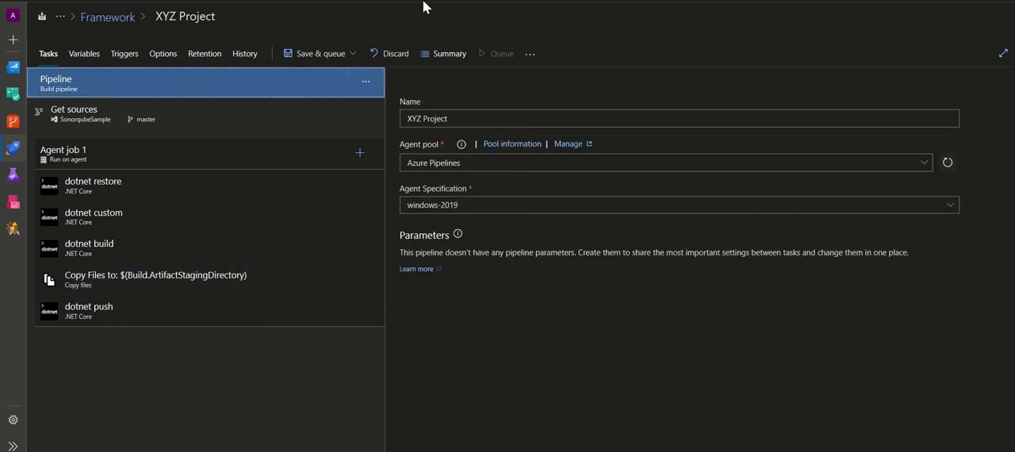
left_click(134, 277)
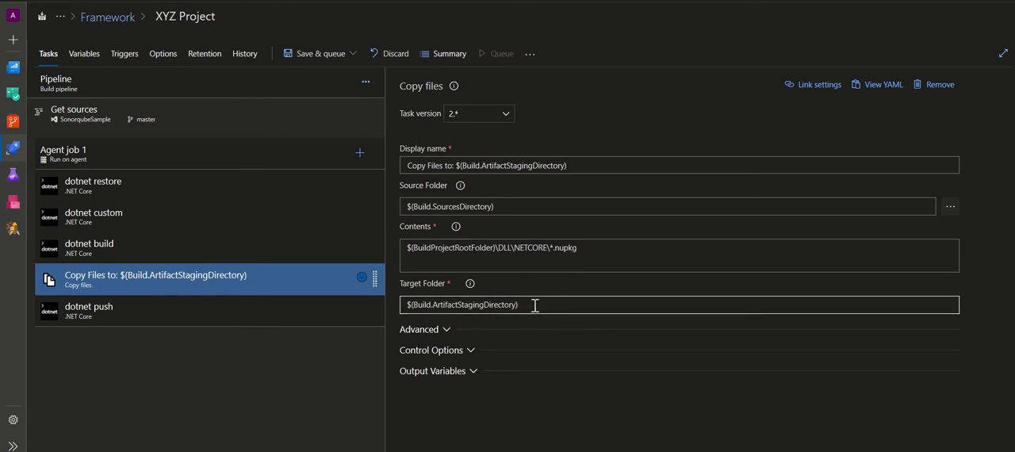
double_click(566, 249)
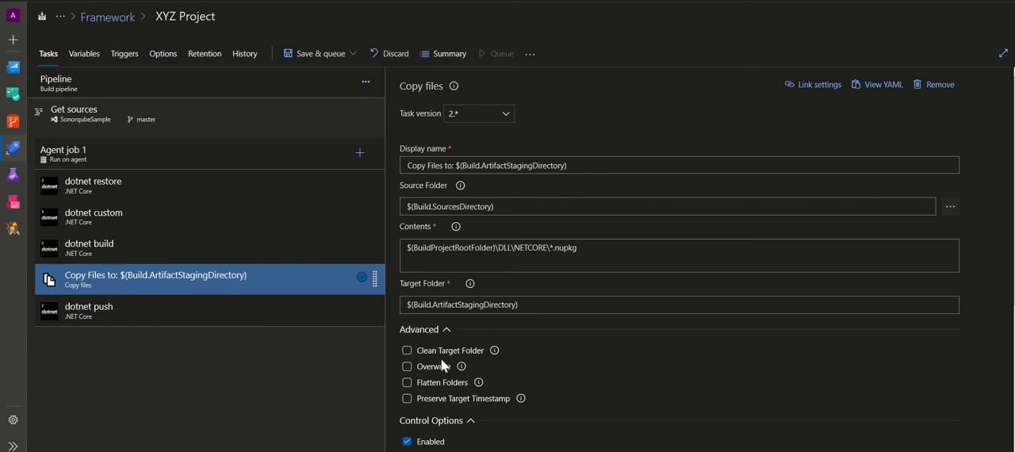
Enable Clean Target Folder in the Copy Files task's advanced settings and check the remaining options
left_click(407, 354)
scroll(696, 320, "down", 2)
scroll(697, 319, "up", 2)
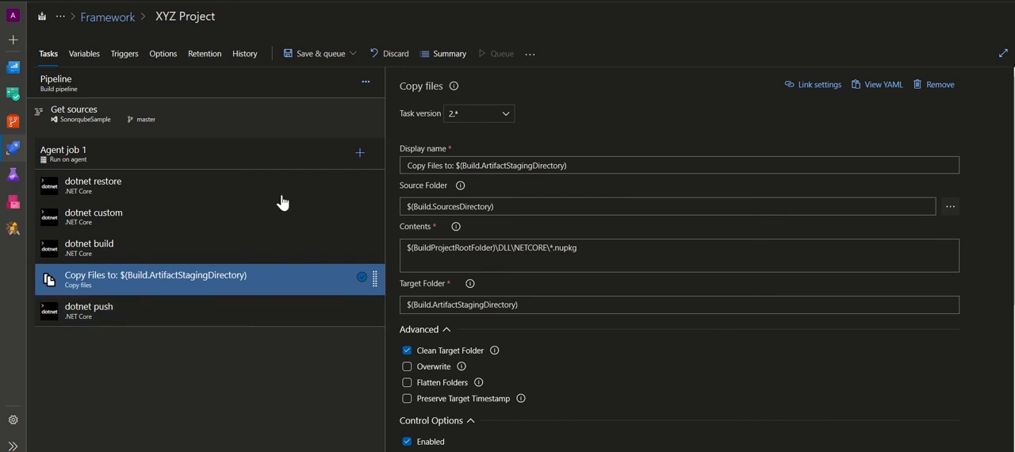
Check the dotnet push task's External NuGet server option and its server choices, and return the target feed location to This organization/collection
left_click(207, 310)
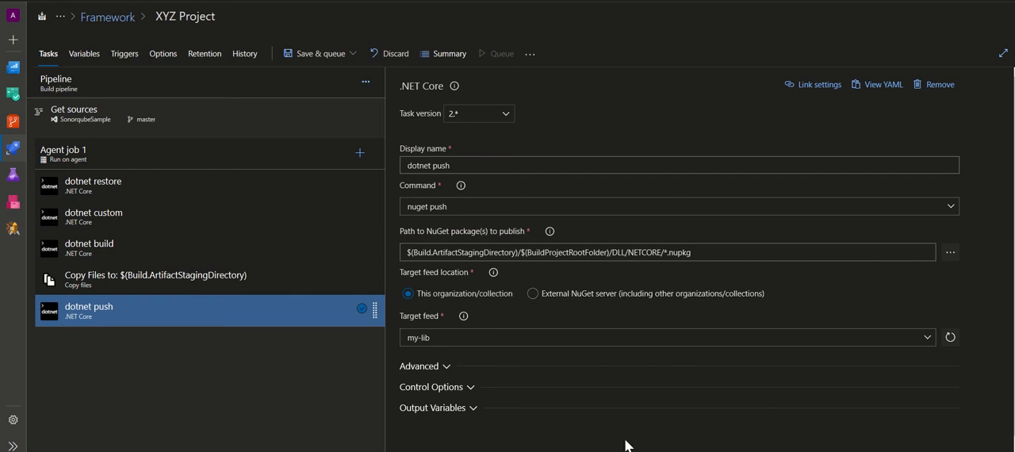
left_click(533, 294)
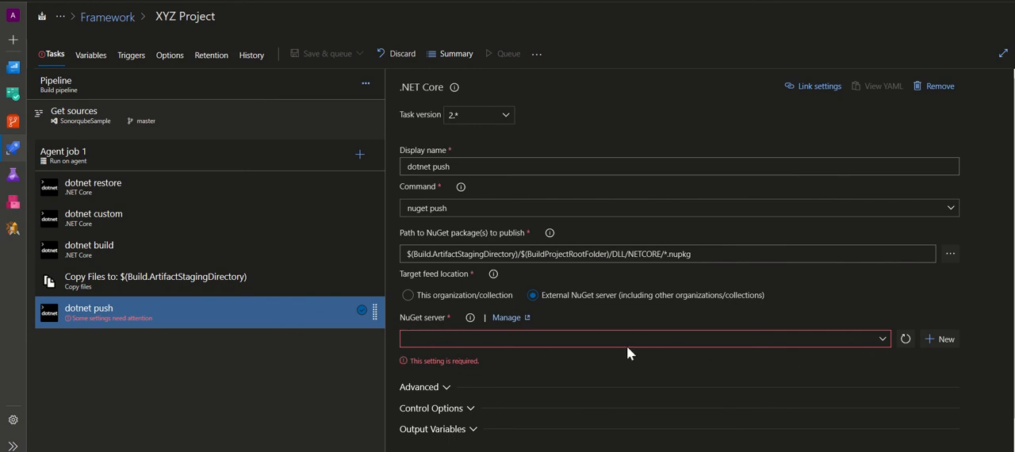
left_click(882, 347)
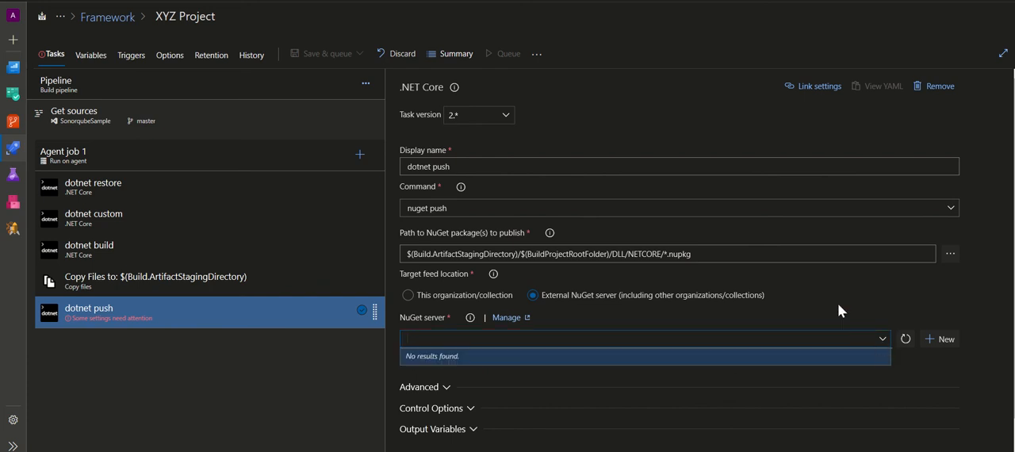
left_click(837, 301)
left_click(408, 300)
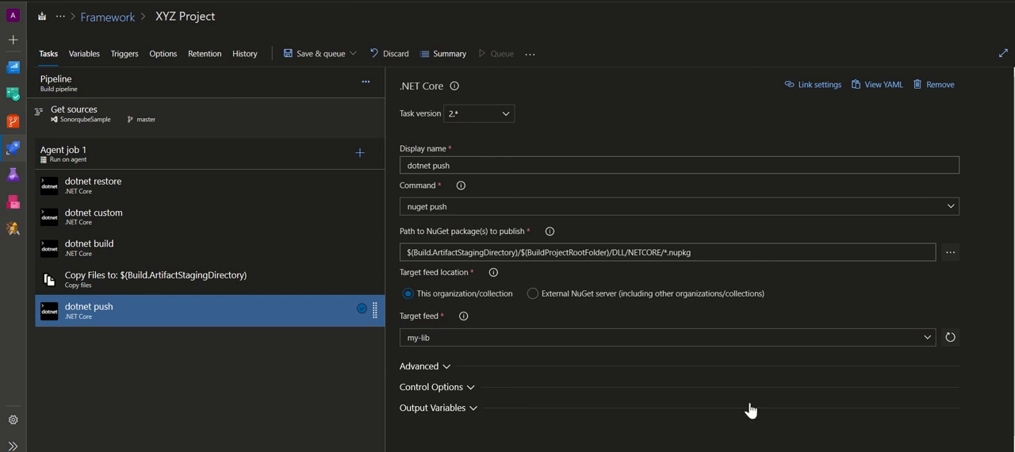
Examine the dotnet push task's advanced settings and the help for Publish pipeline metadata
left_click(447, 368)
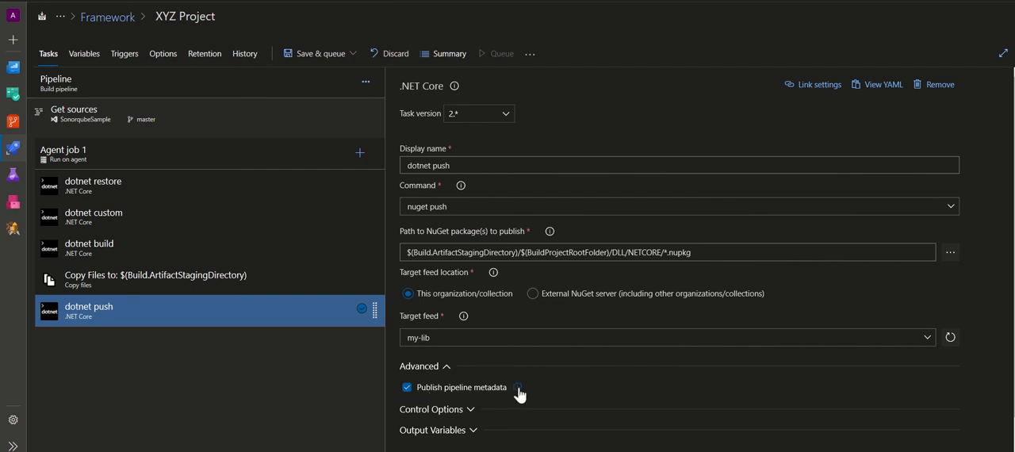
mouse_move(519, 390)
left_click(445, 367)
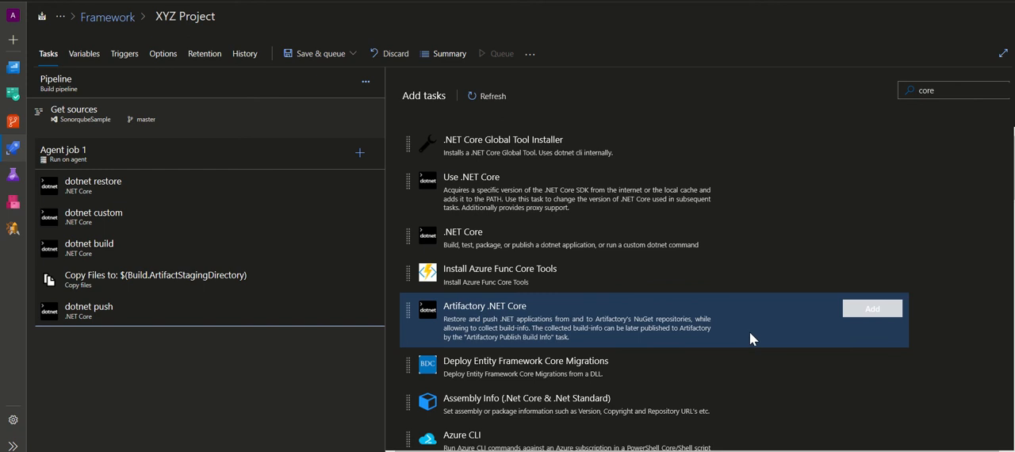
Browse the tasks available to add to Agent job 1 that match core, and search for npm tasks
scroll(750, 332, "down", 1)
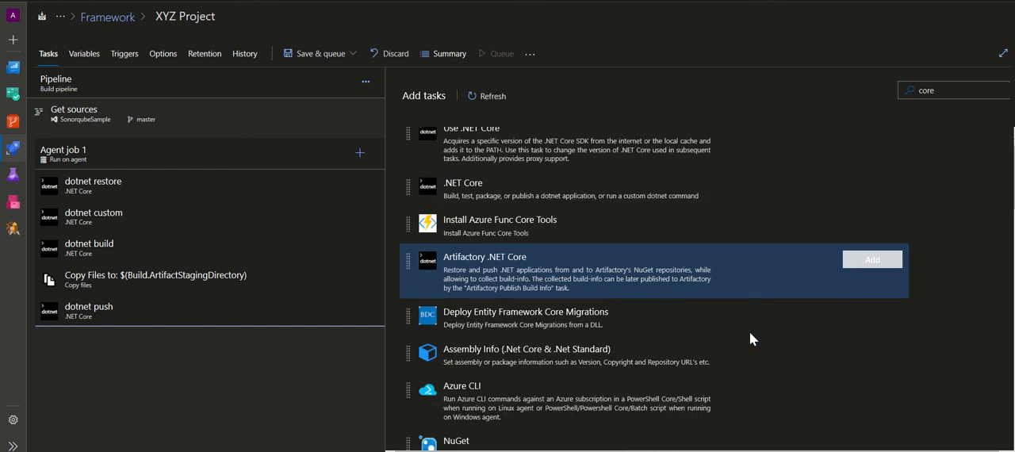
scroll(749, 340, "down", 1)
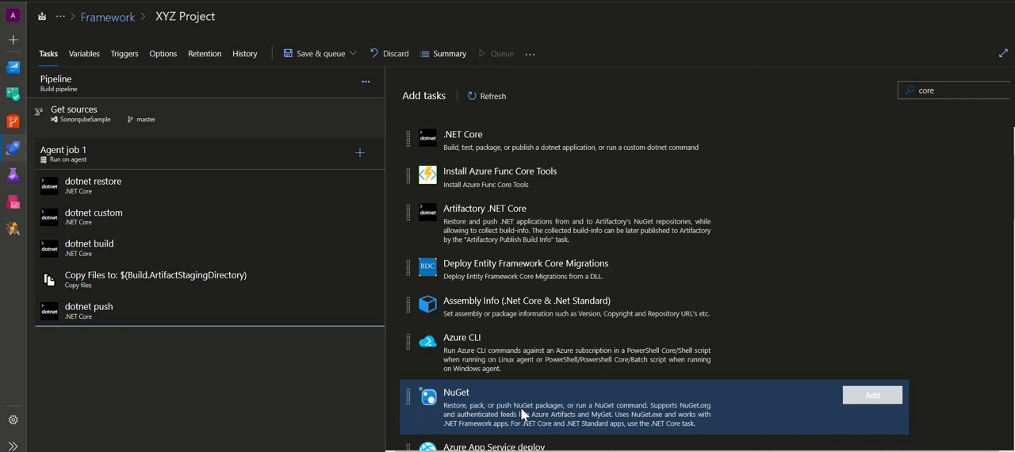
scroll(634, 401, "down", 1)
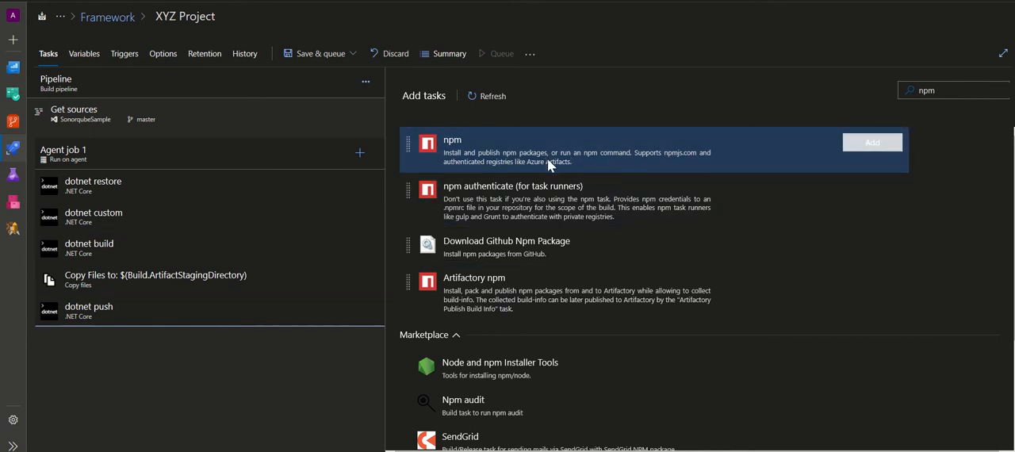
left_click(946, 93)
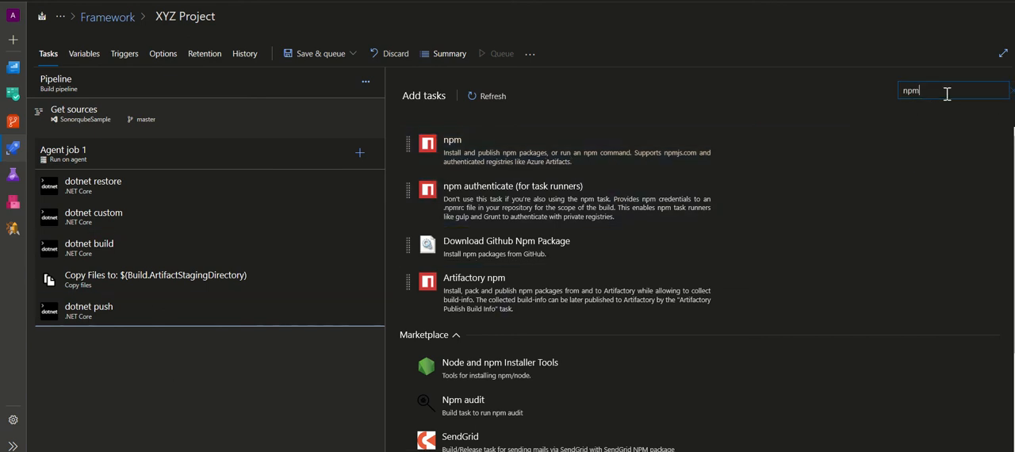